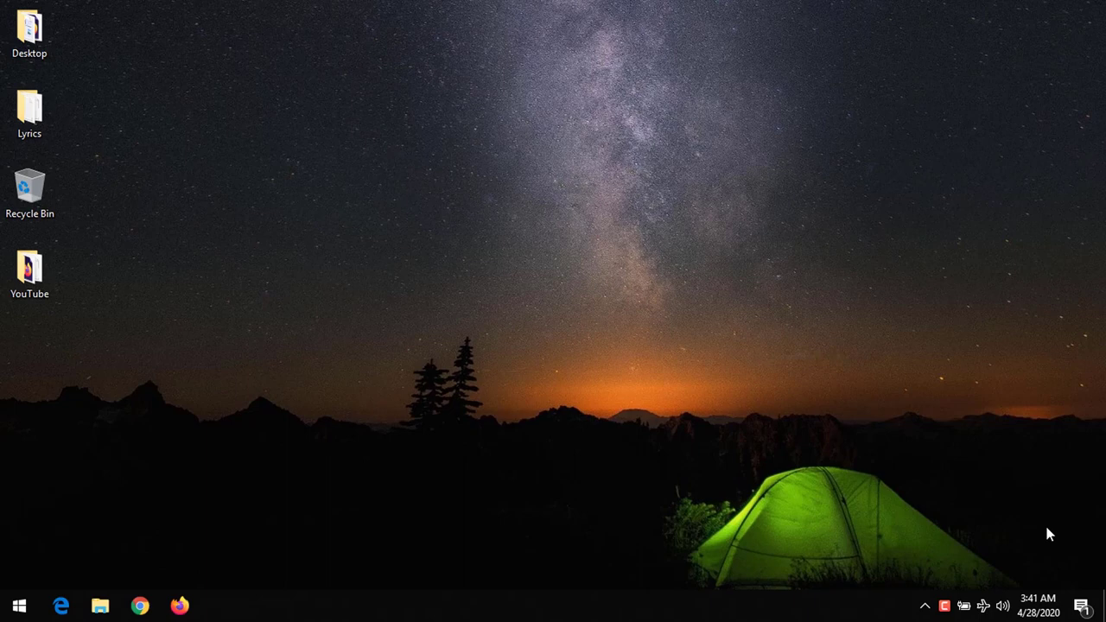
- Launch Recuva from the Start menu's Recently added list and move past the wizard's welcome page
key(super)
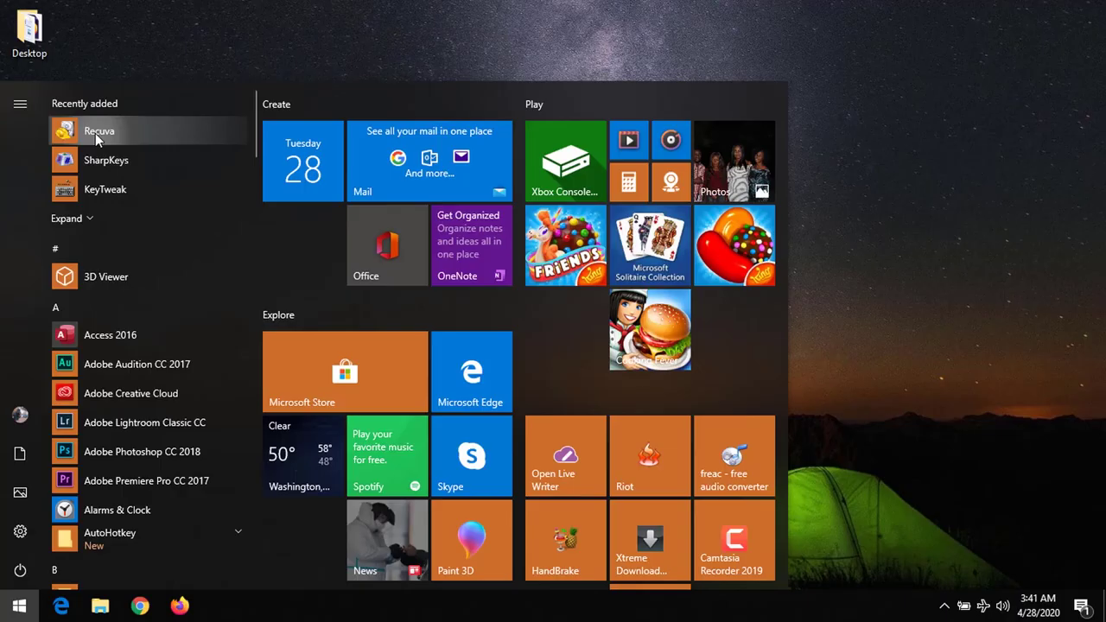
click(95, 133)
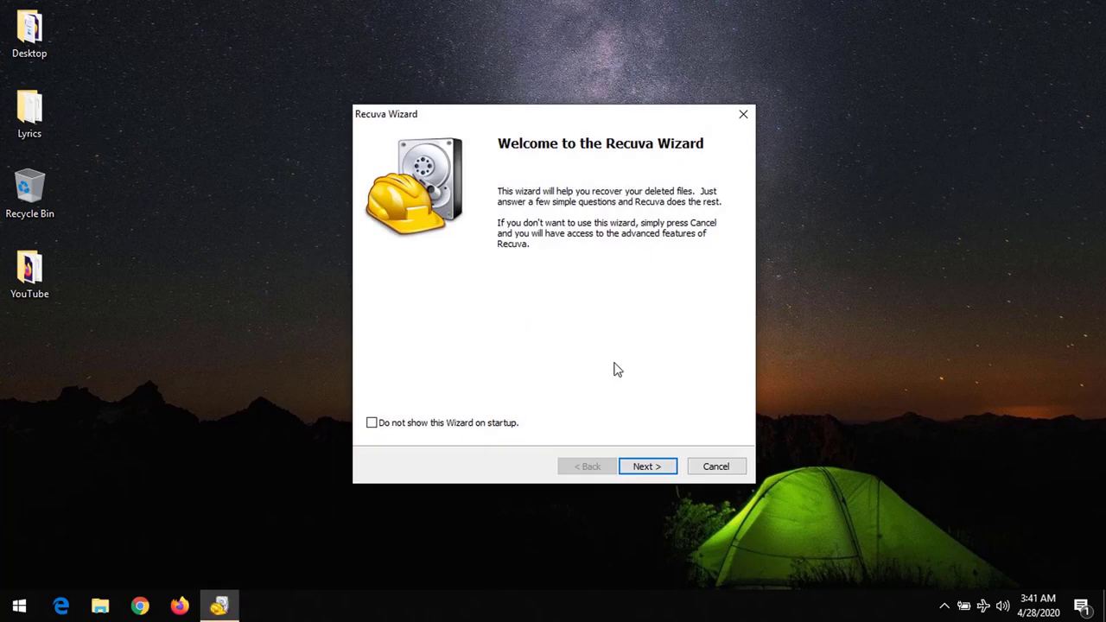
drag(555, 114, 550, 90)
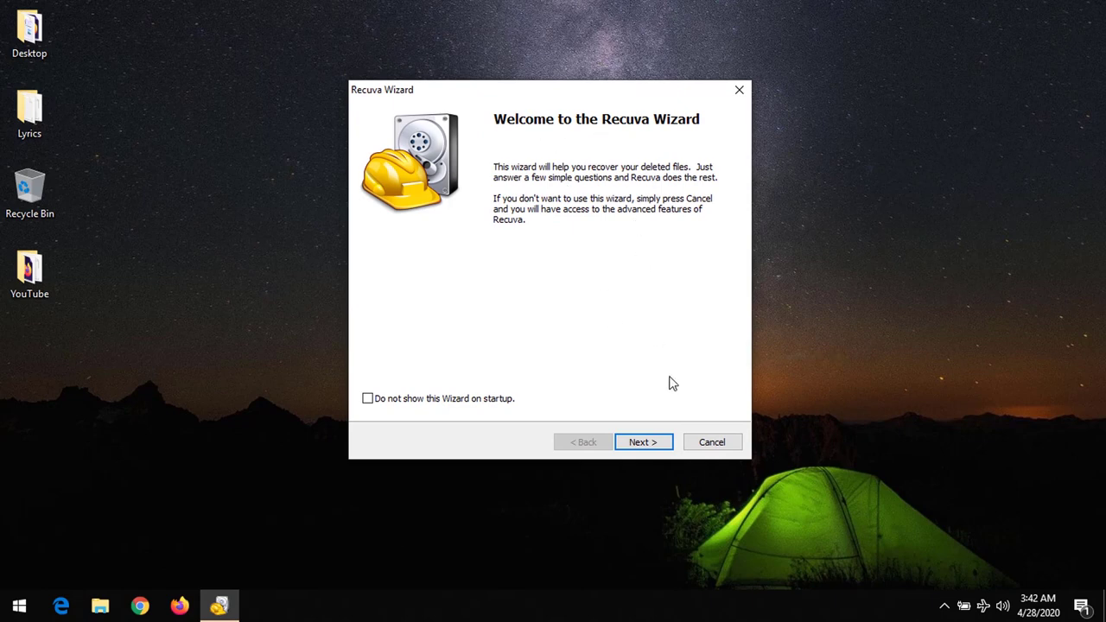
click(644, 445)
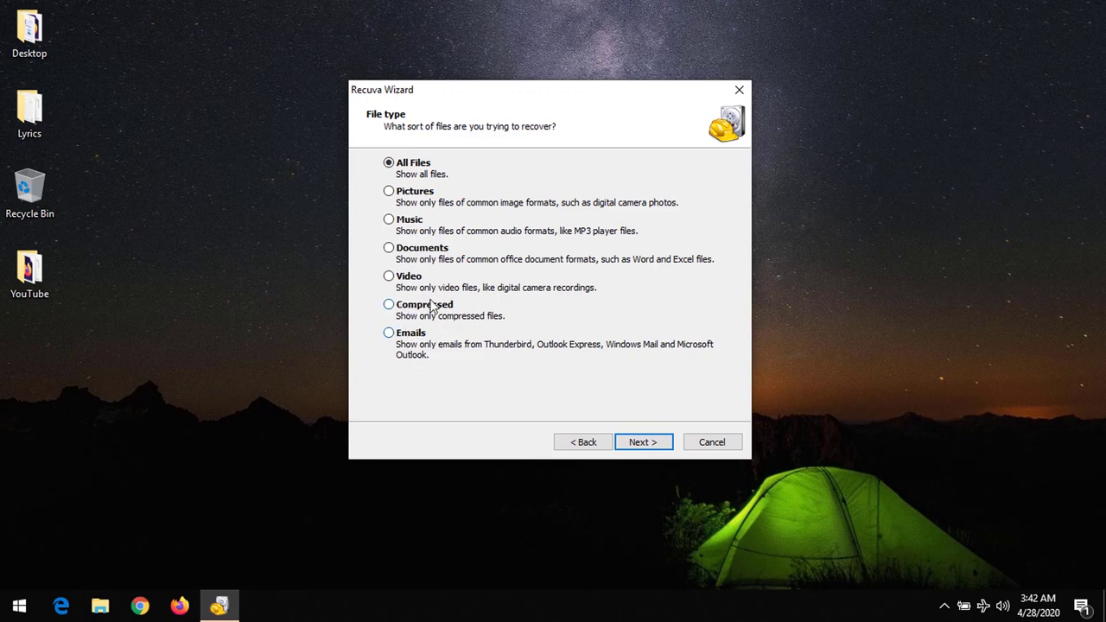
- Choose Documents as the file type to recover and continue to the file-location question
click(389, 248)
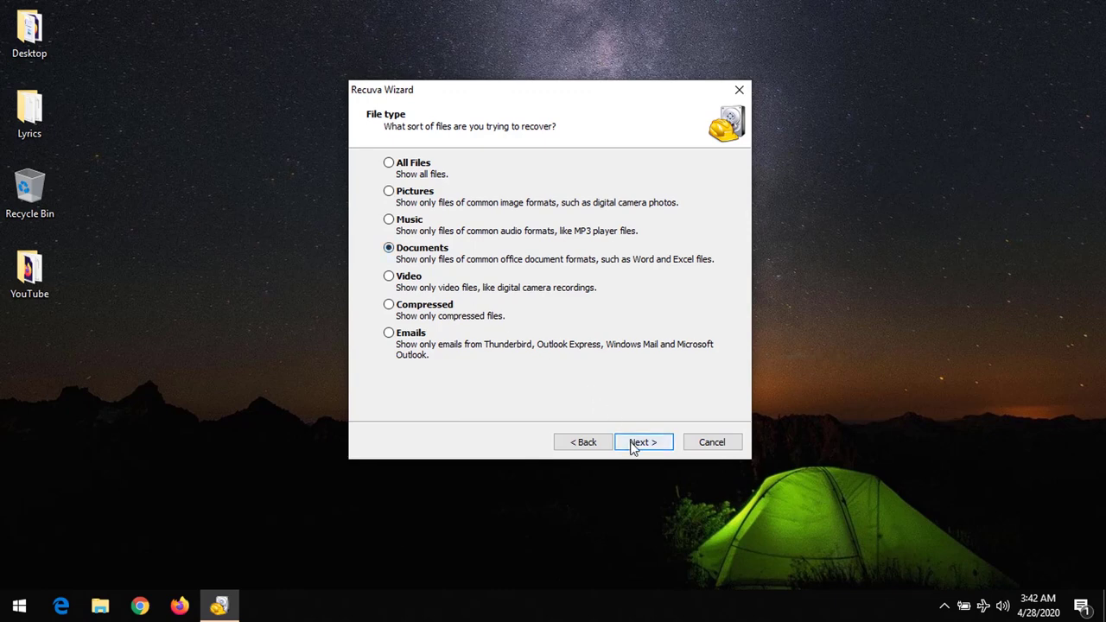
click(643, 443)
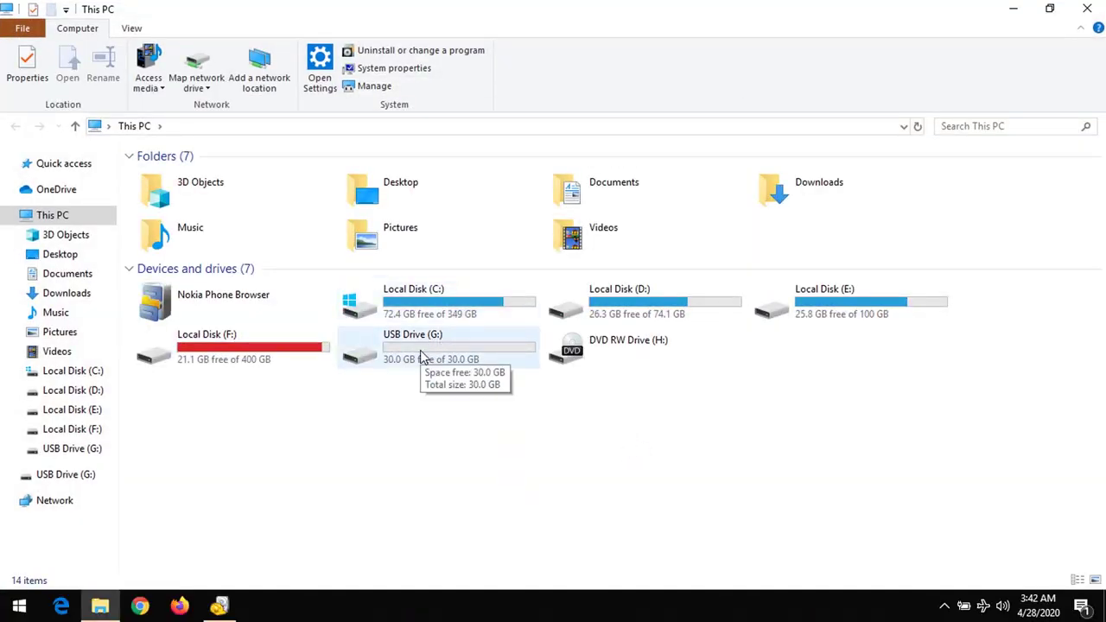
- Confirm USB Drive (G:) is empty in File Explorer, then close Explorer
double_click(421, 352)
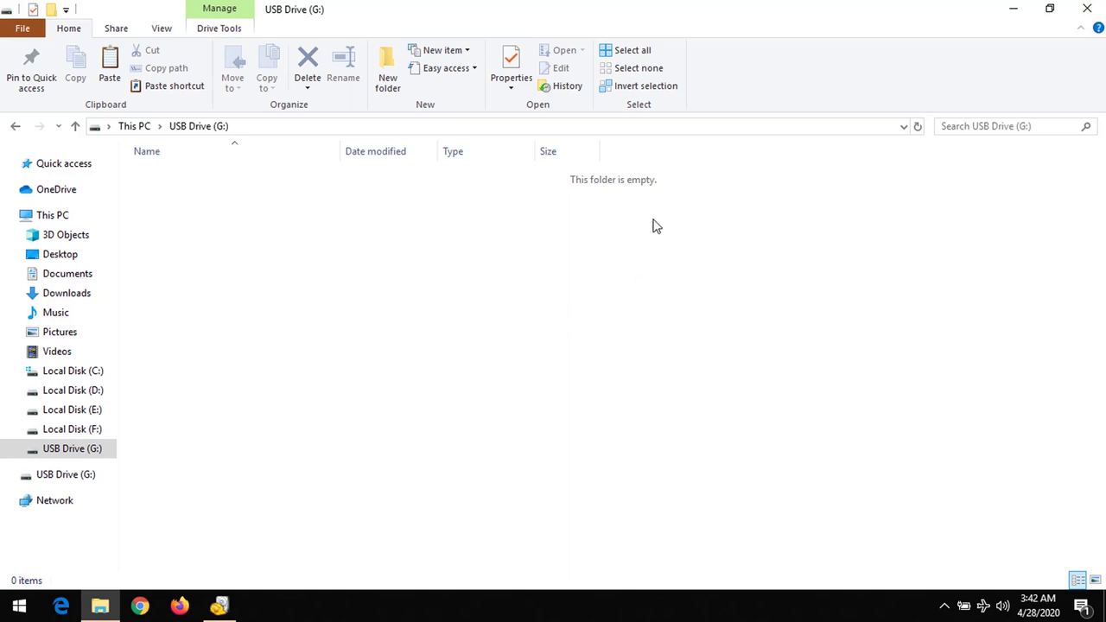
click(15, 126)
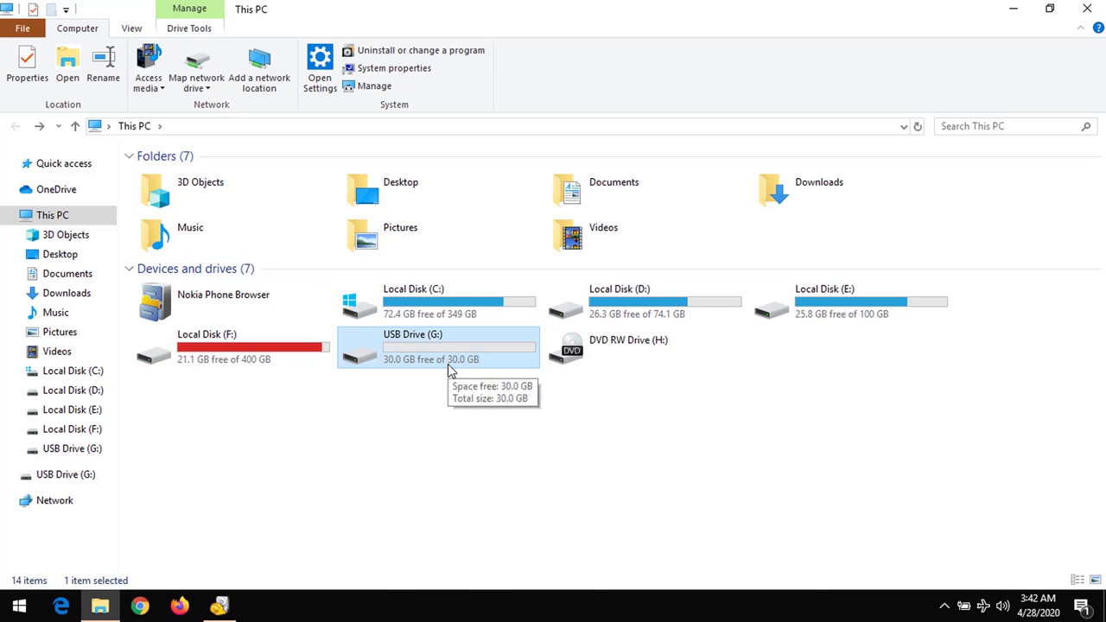
mouse_move(438, 348)
click(1088, 9)
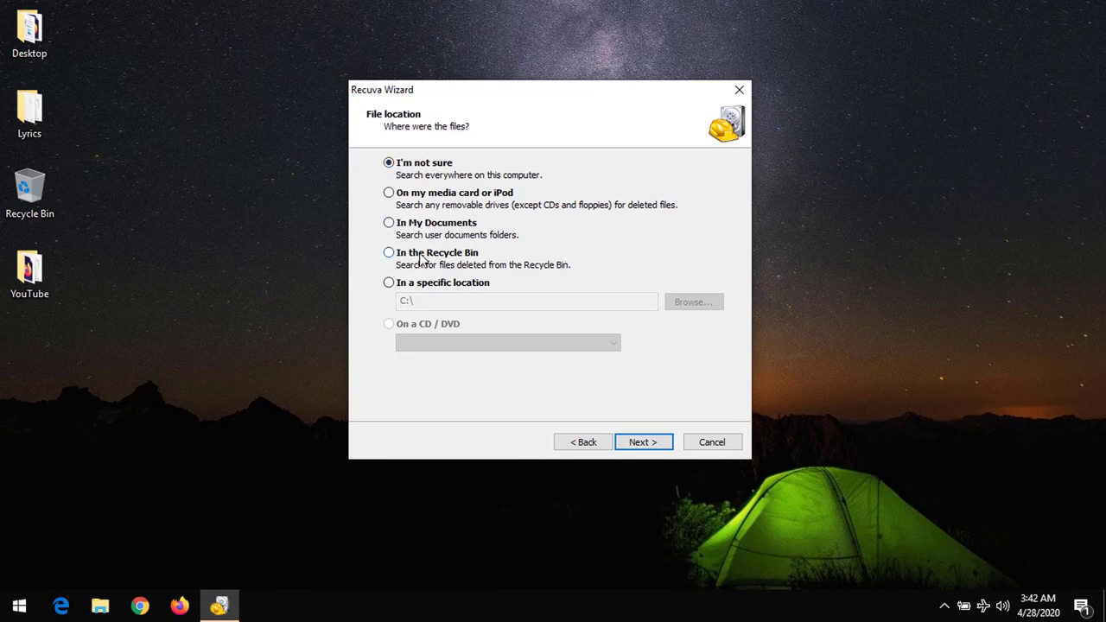
- Set the search location to USB Drive (G:) and advance to the ready-to-search page with deep scan off
click(390, 284)
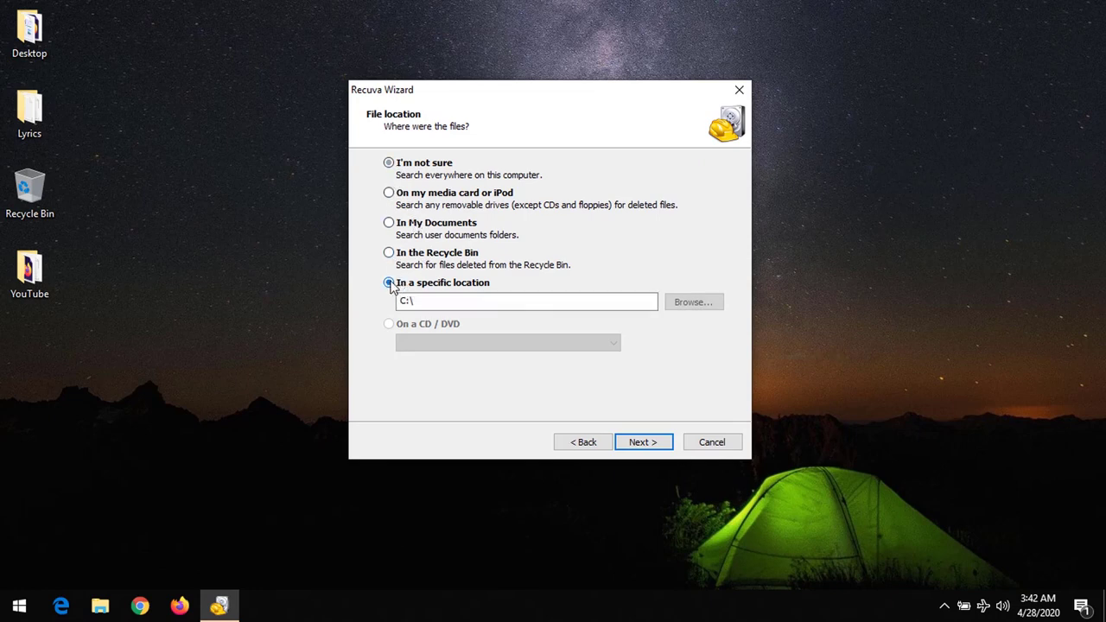
click(685, 302)
drag(657, 248, 656, 265)
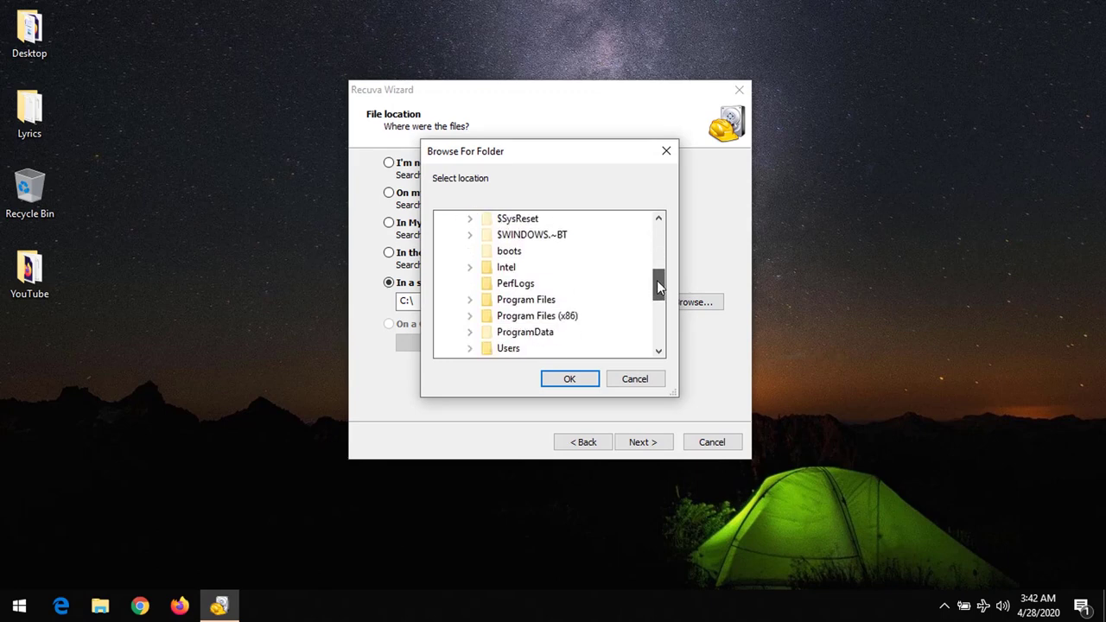
click(456, 268)
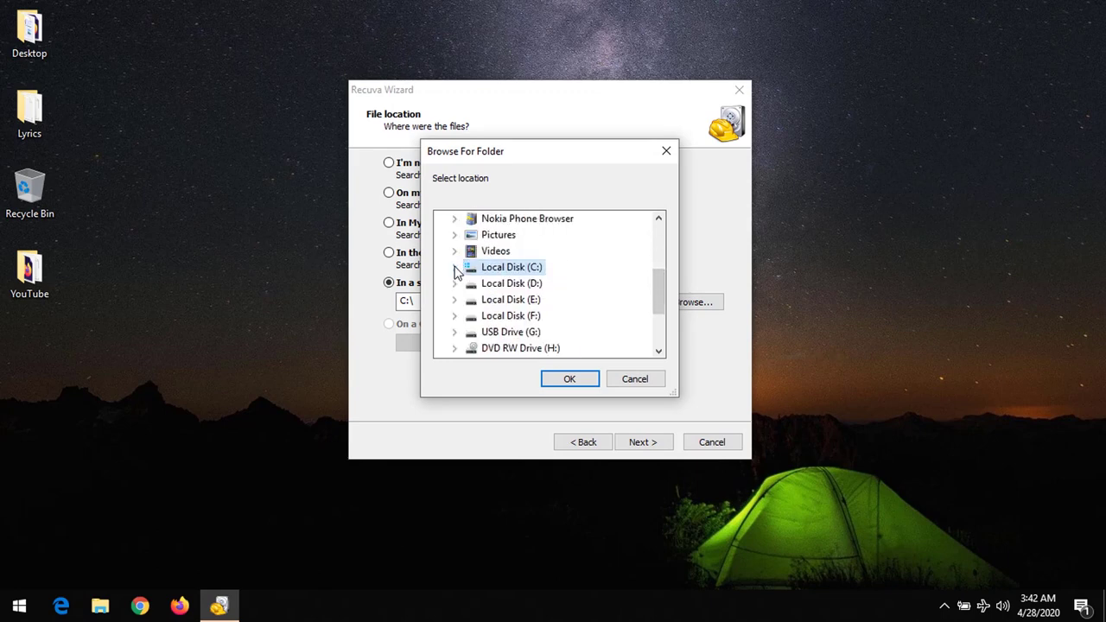
click(506, 333)
click(564, 382)
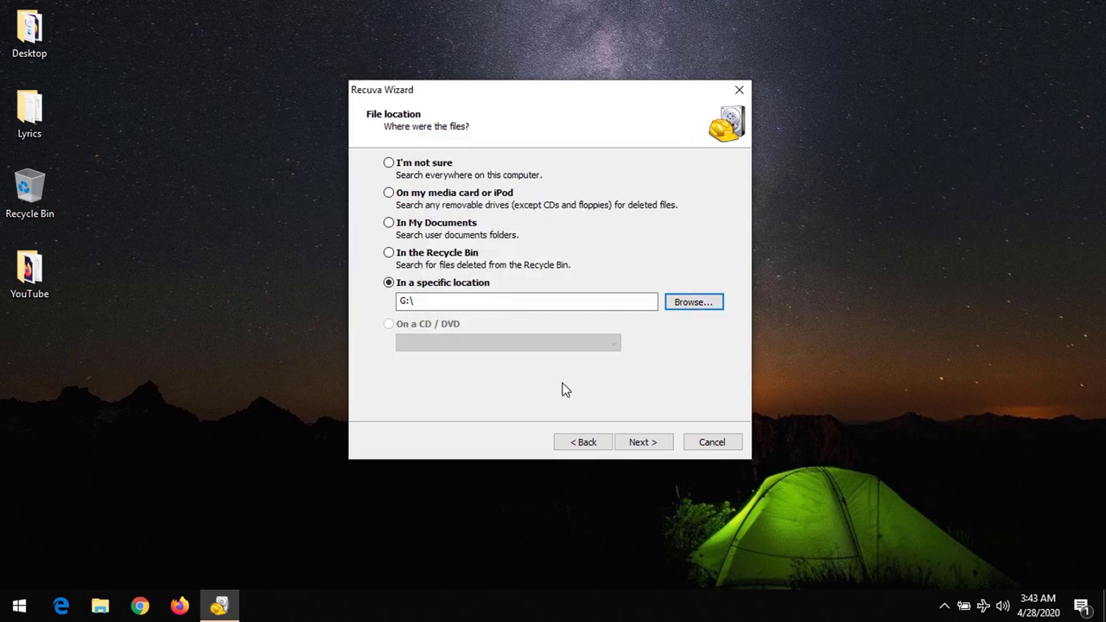
click(646, 444)
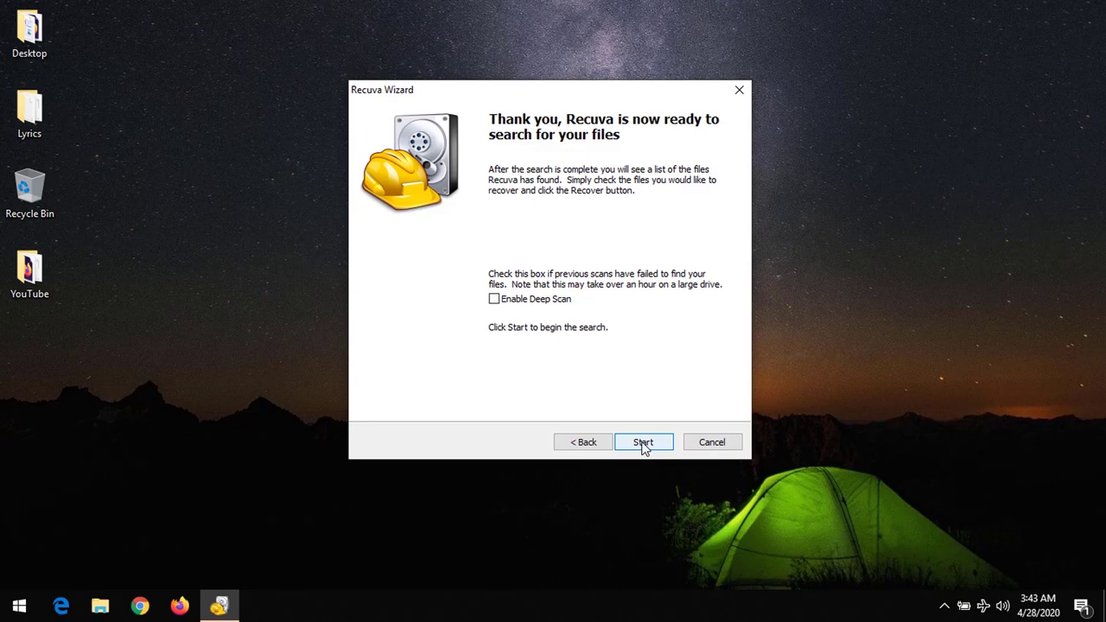
- Search G: and recover all four found documents to the Desktop
click(643, 444)
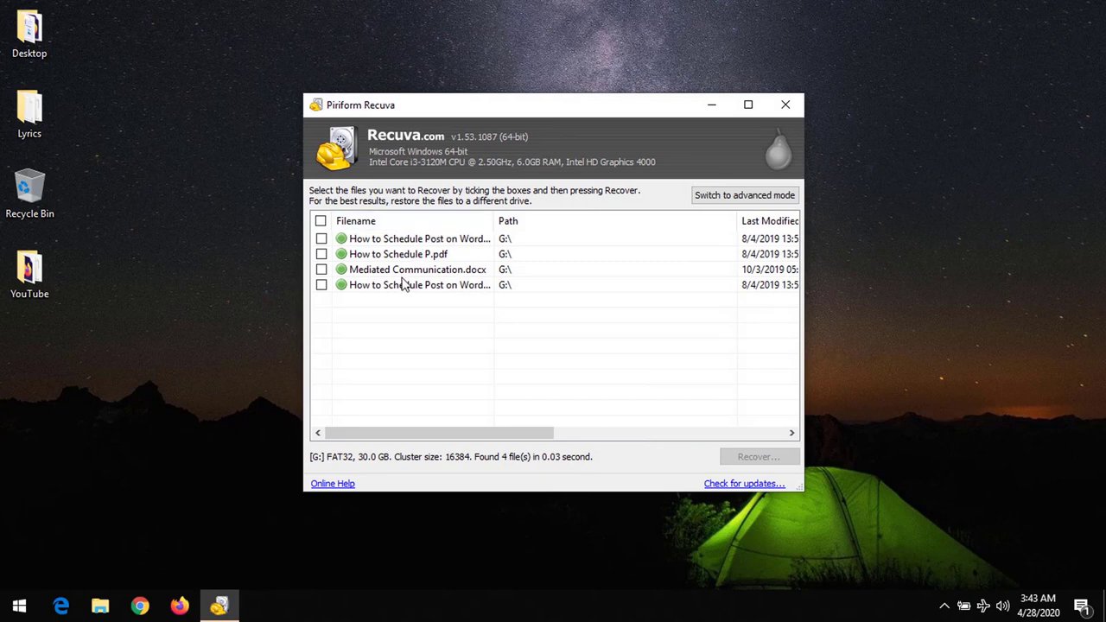
click(321, 221)
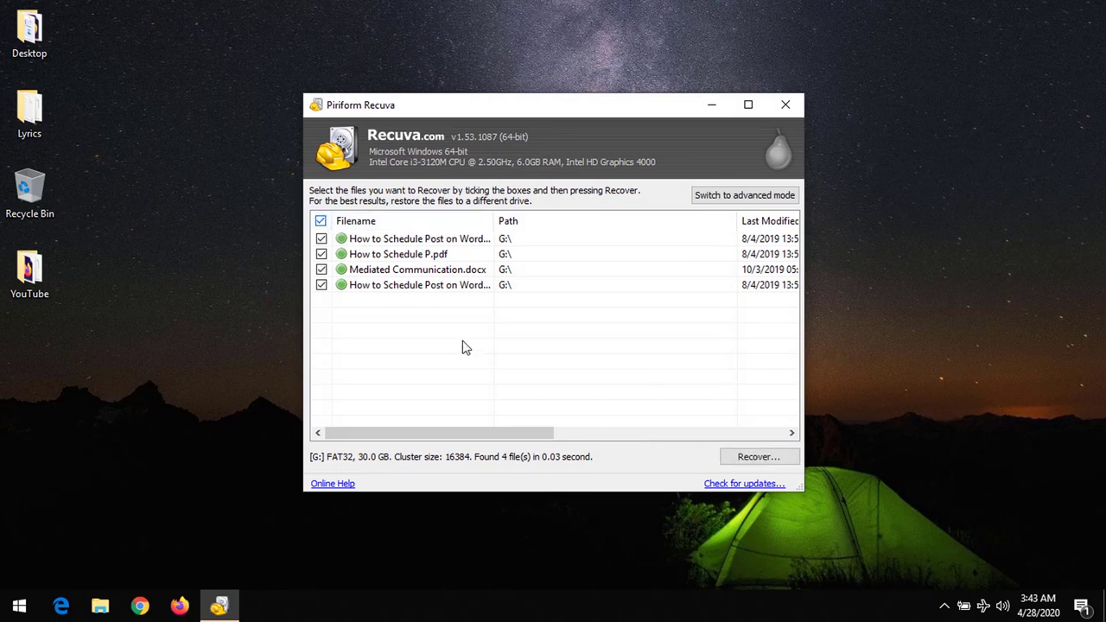
click(748, 460)
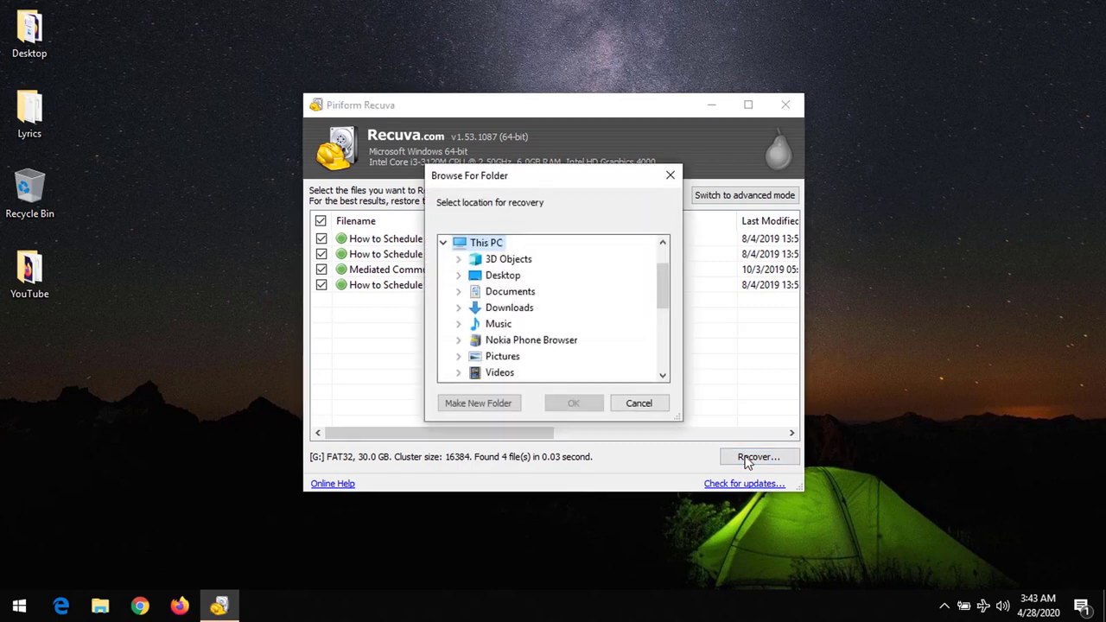
click(510, 277)
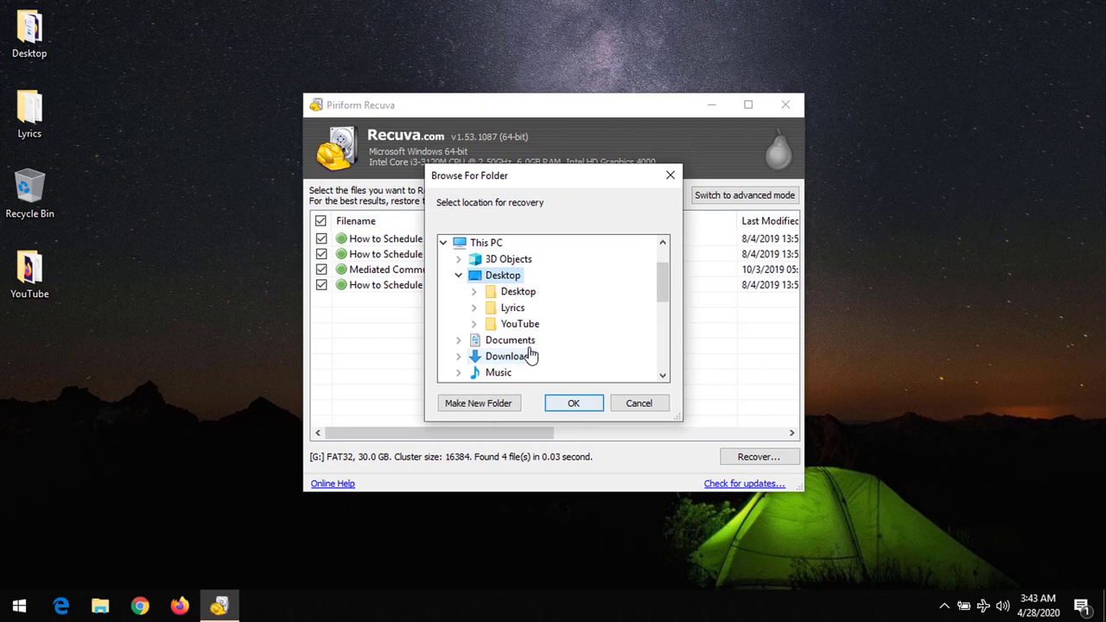
click(569, 404)
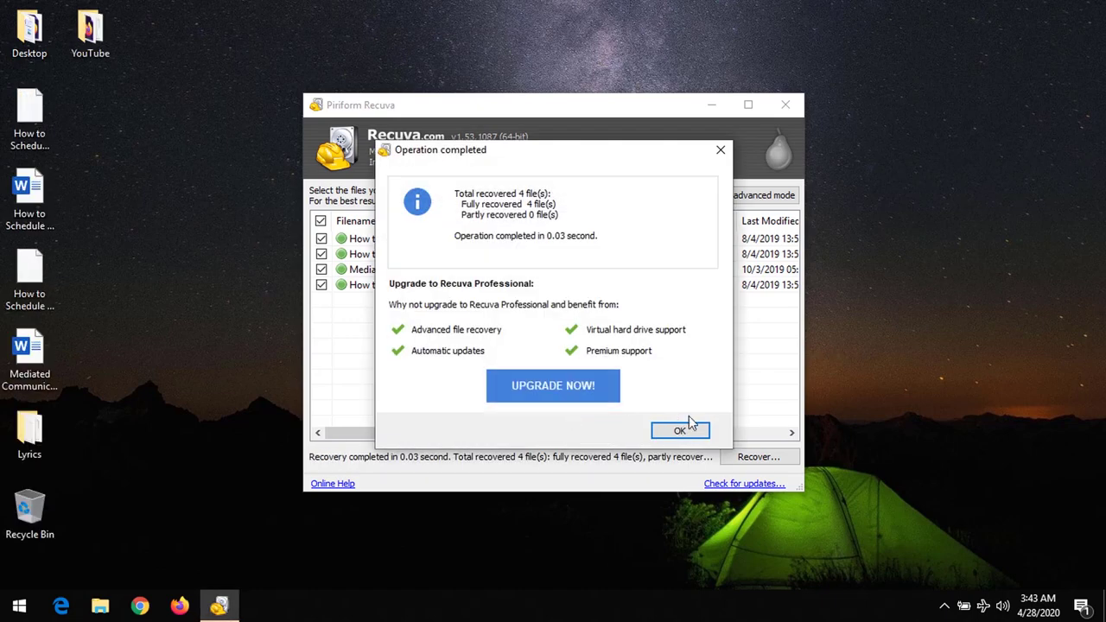
- Dismiss the recovery summary, maximize Recuva and switch to advanced mode
click(690, 429)
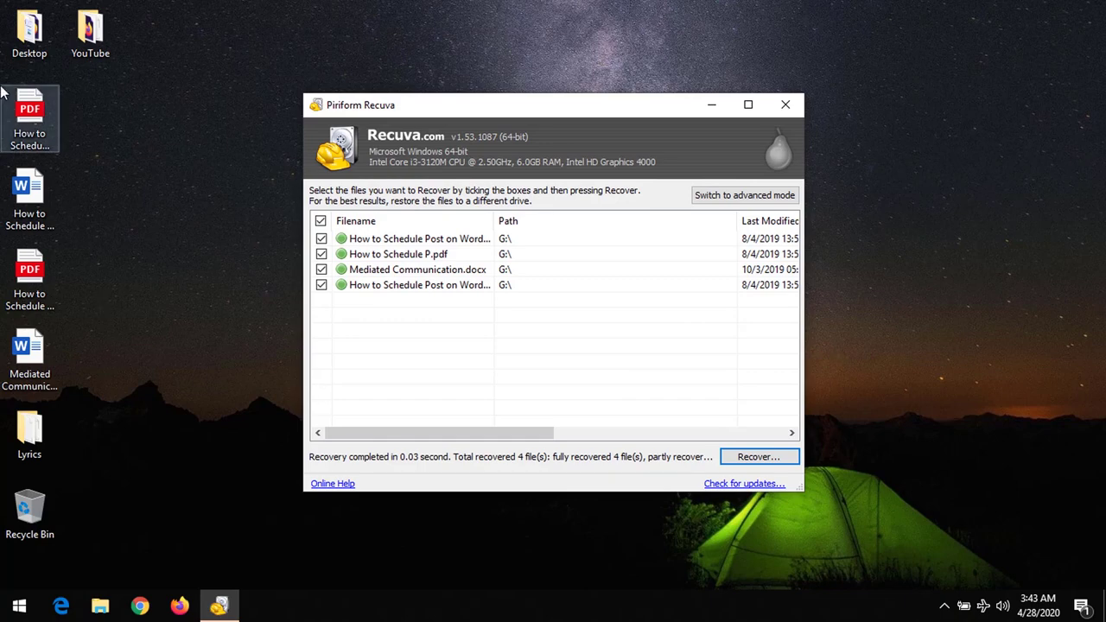
click(749, 106)
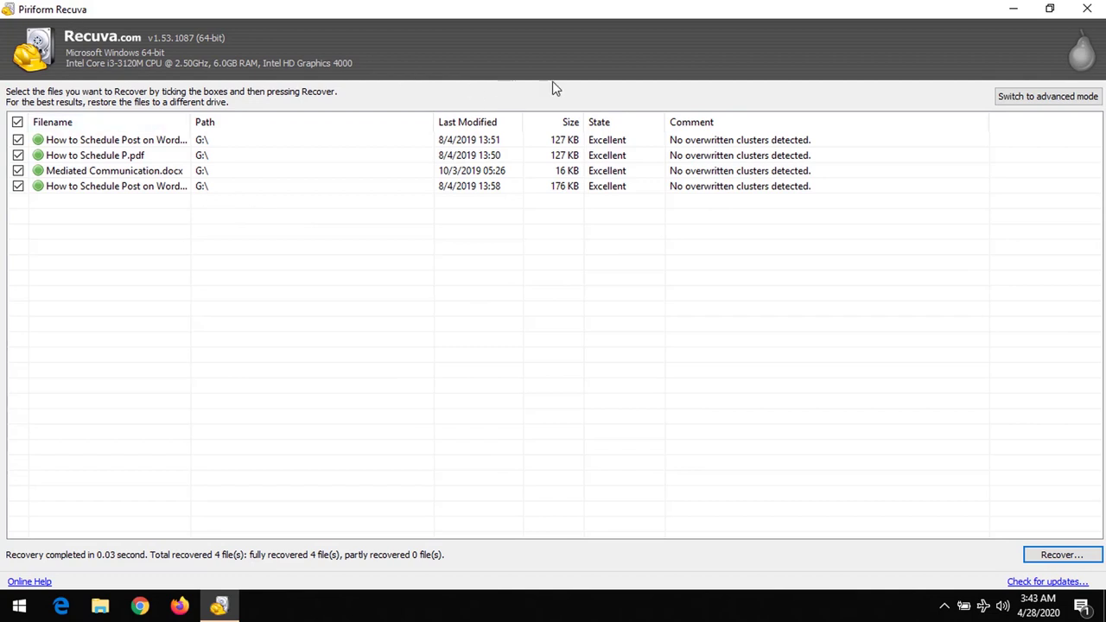
click(1047, 96)
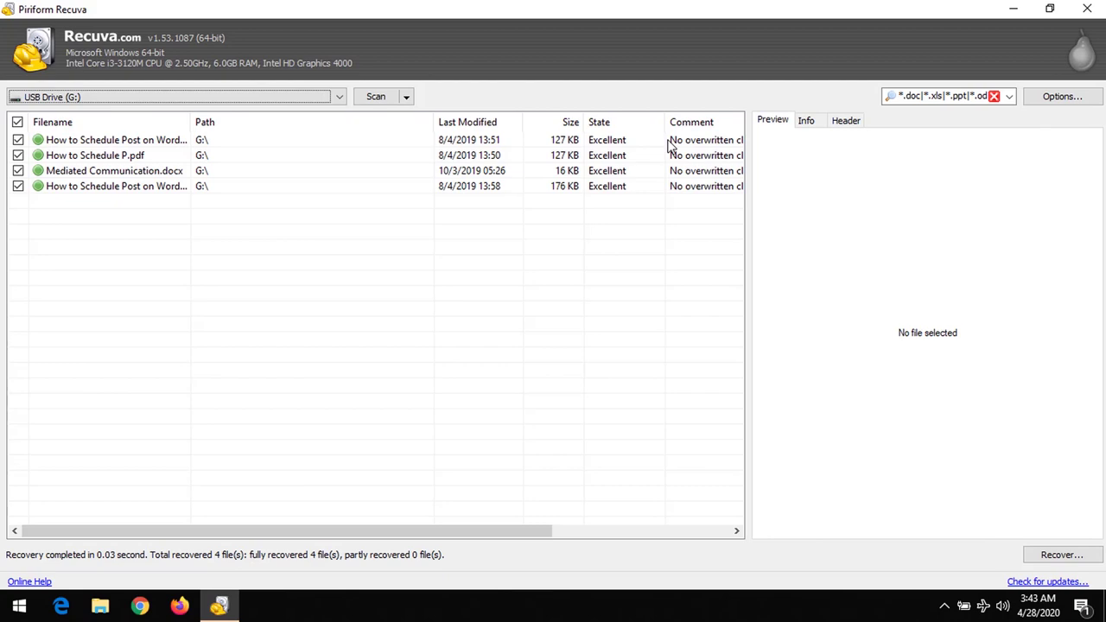
- Close and relaunch Recuva, moving through the wizard with all file types kept
click(1087, 8)
key(super)
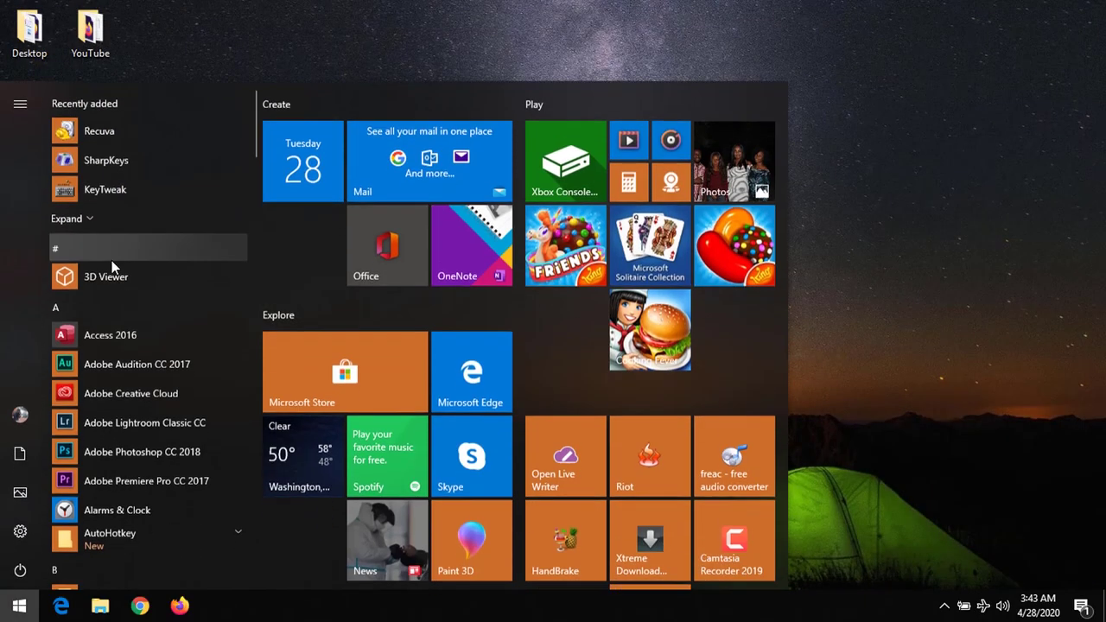
click(116, 134)
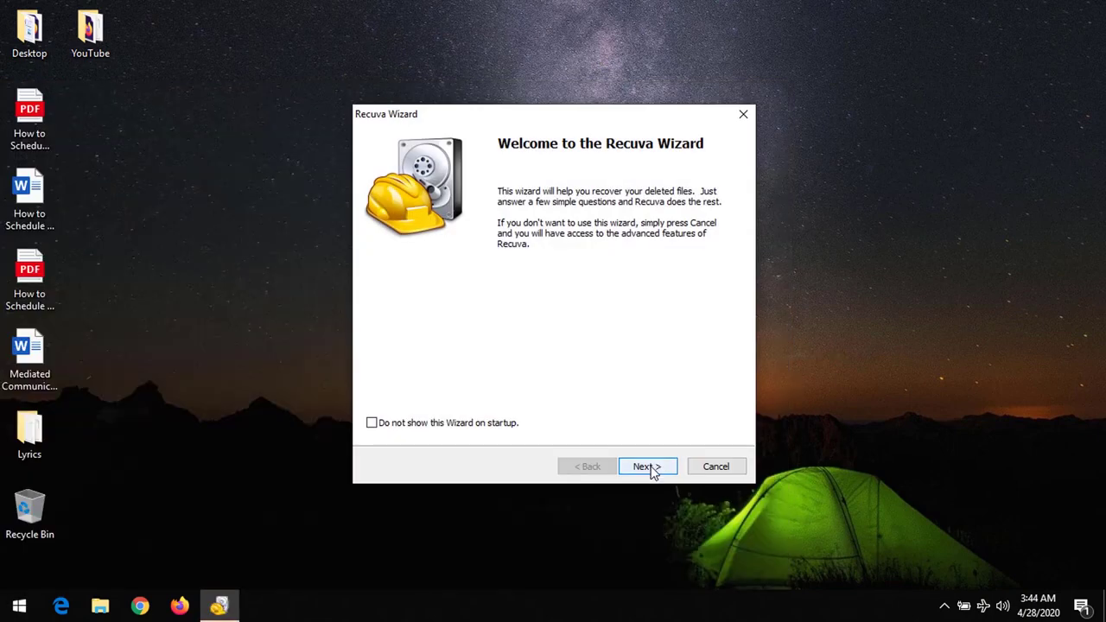
click(649, 466)
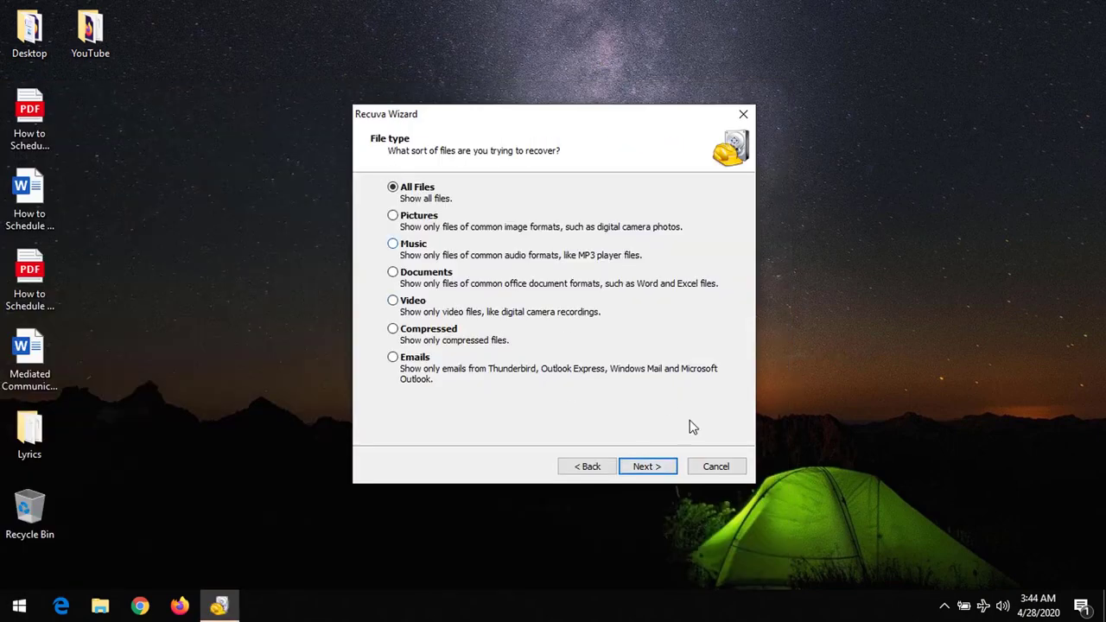
click(646, 468)
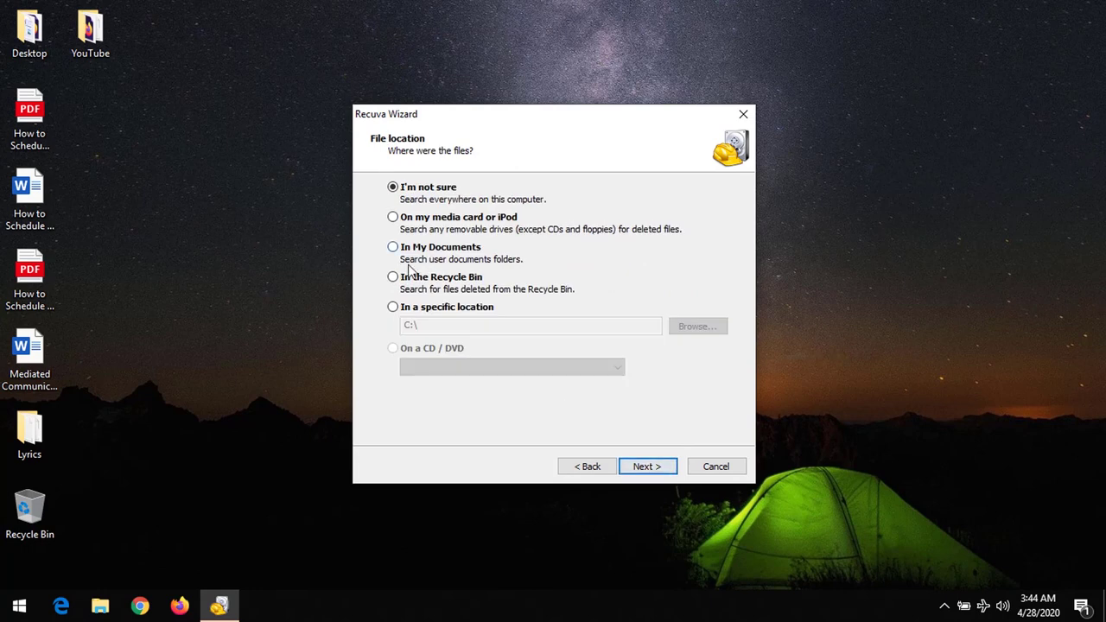
- Target USB Drive (G:) as the search location and enable Deep Scan on the final page
click(393, 306)
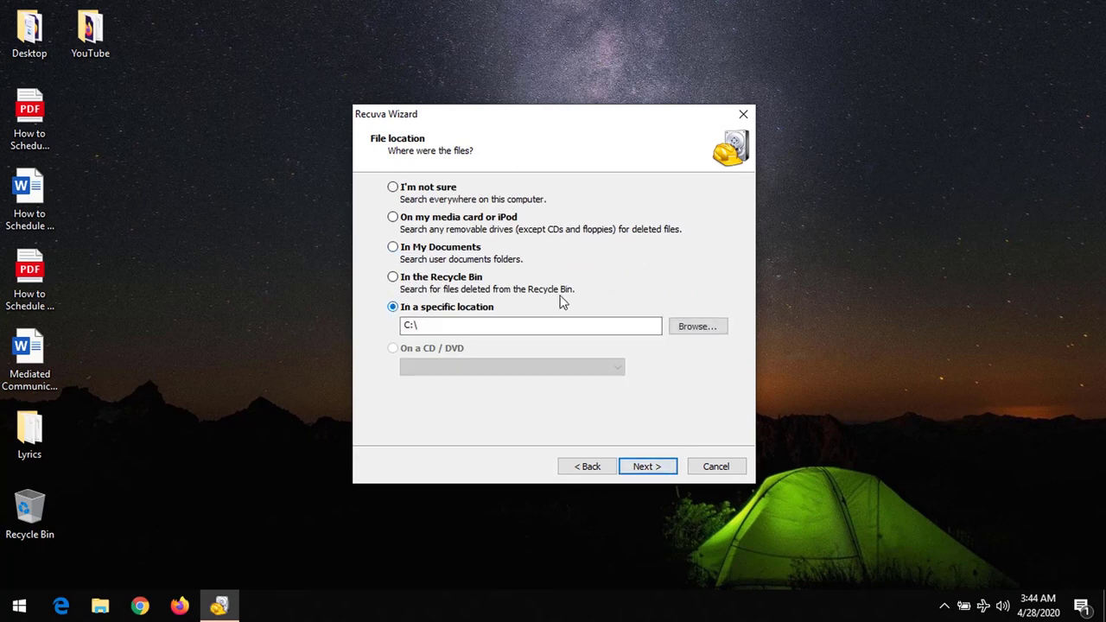
click(699, 326)
drag(663, 275, 666, 323)
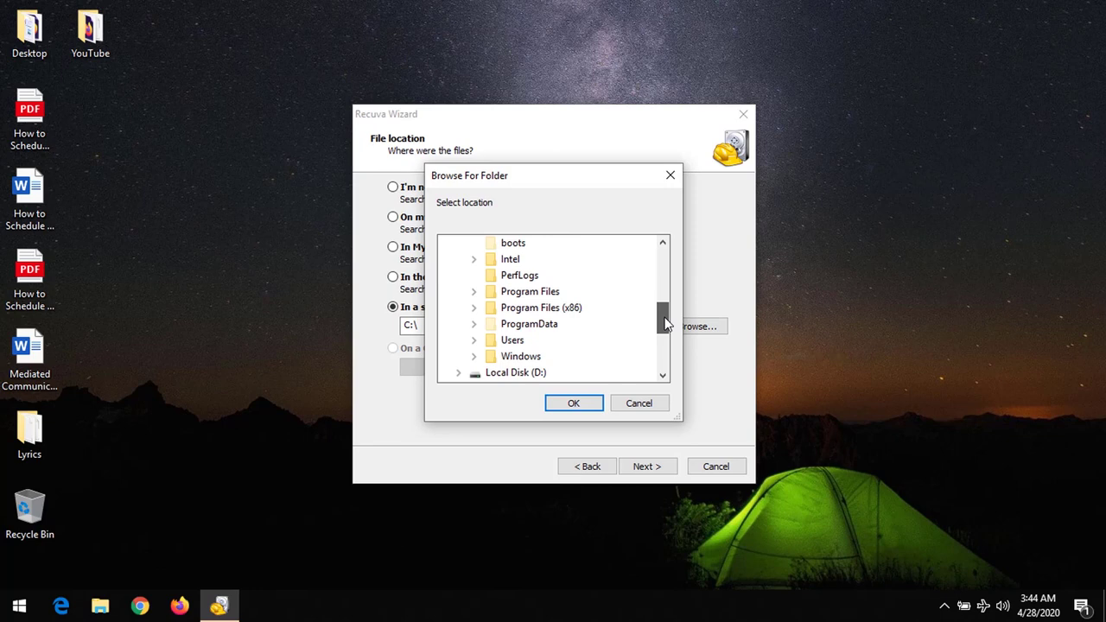
scroll(662, 316, up, 2)
click(458, 243)
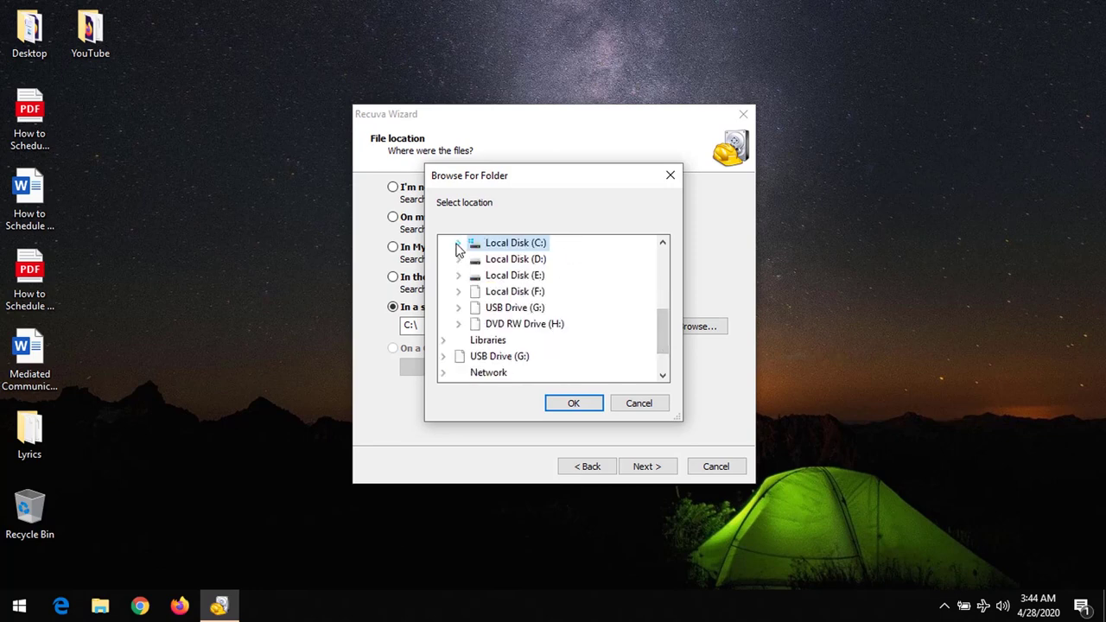
click(514, 307)
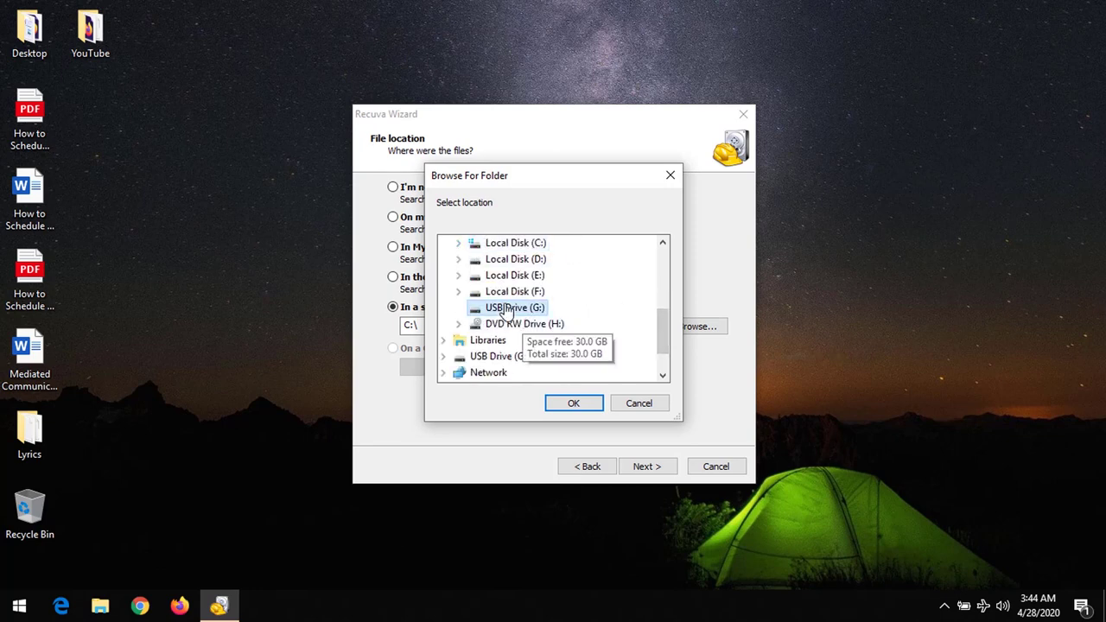
click(569, 406)
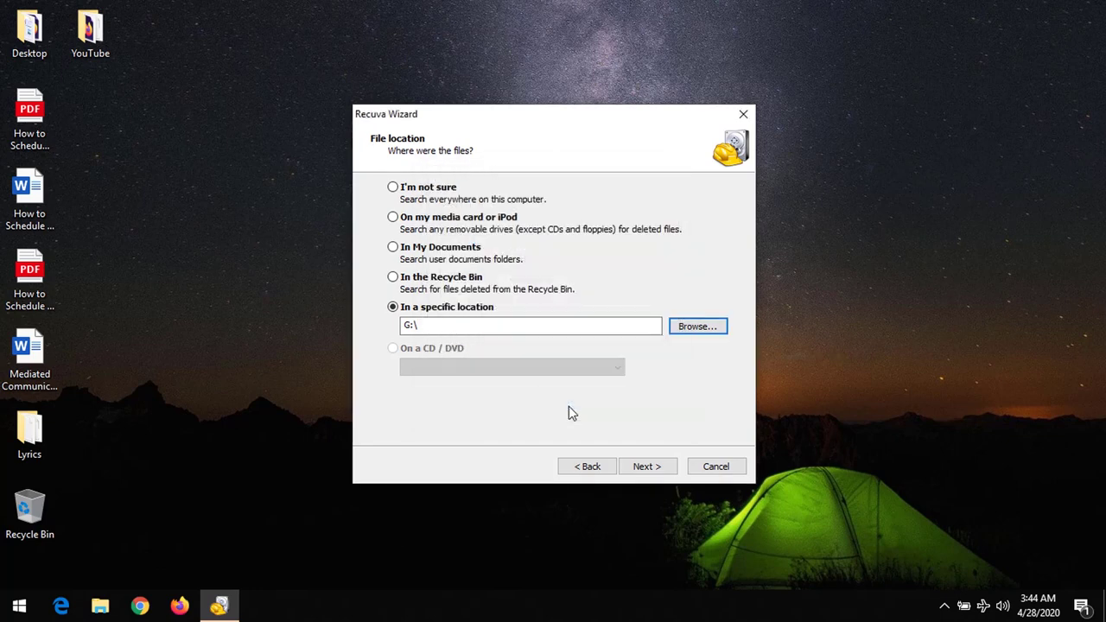
click(666, 468)
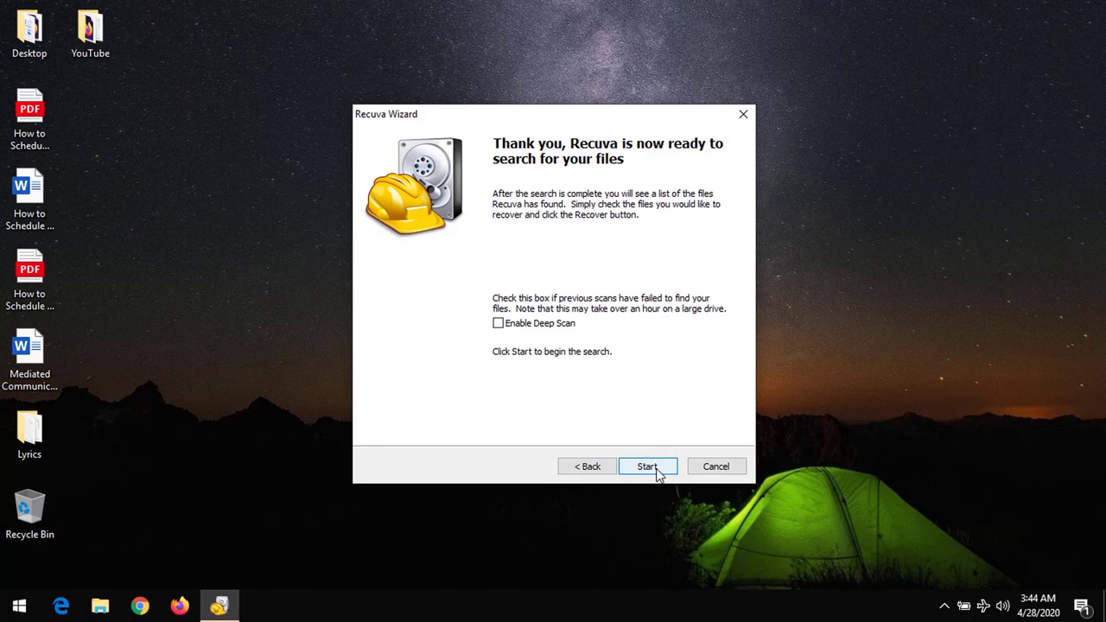
click(499, 333)
click(638, 464)
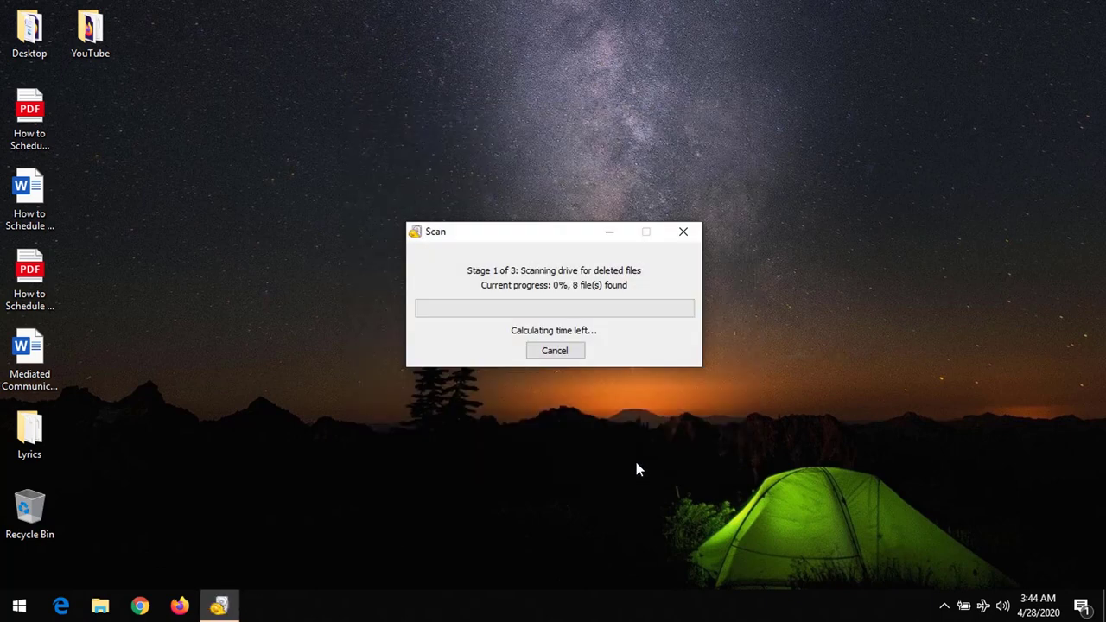